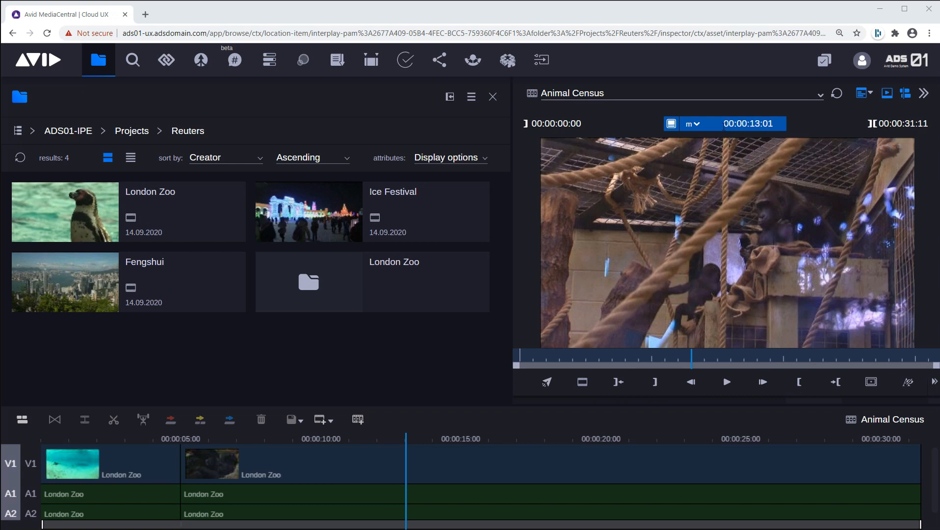
Step: Check the Animal Census timecode options and switch the viewer to the Source Monitor and back to the sequence
click(695, 125)
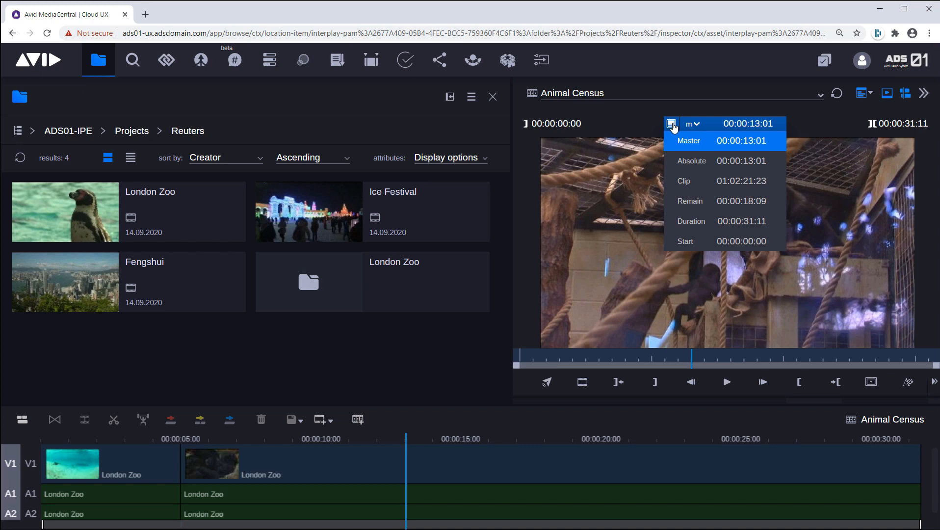
click(671, 124)
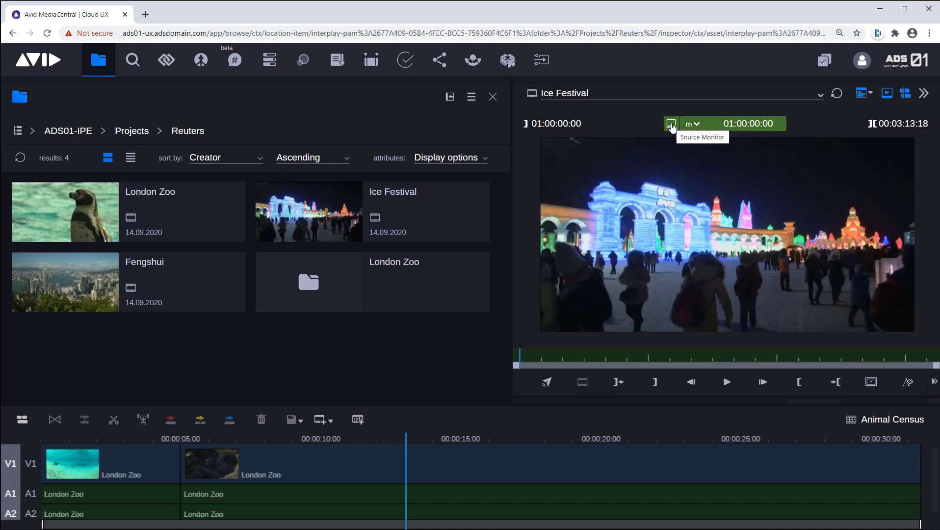
click(671, 124)
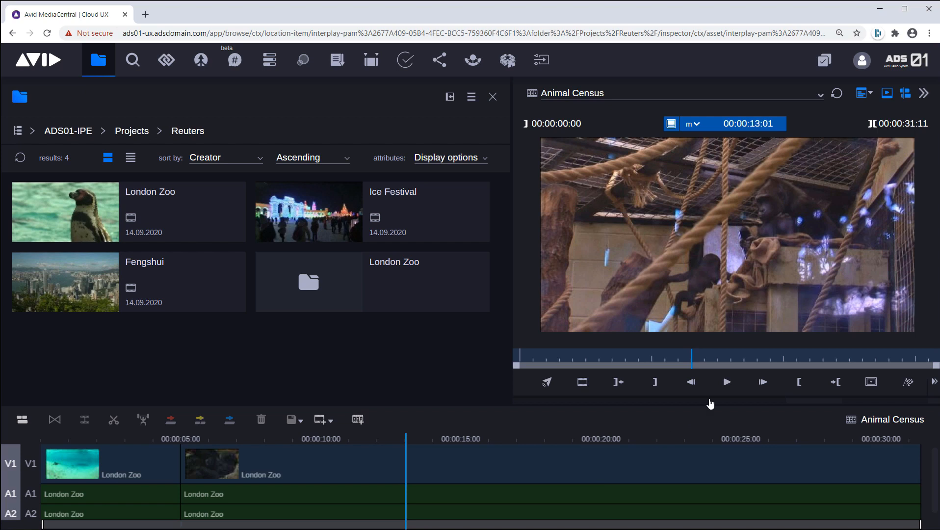
Step: Enlarge the pane beneath the viewer and look through the Audio, Metadata, Storyboard and File Info views for Animal Census
drag(715, 396, 721, 301)
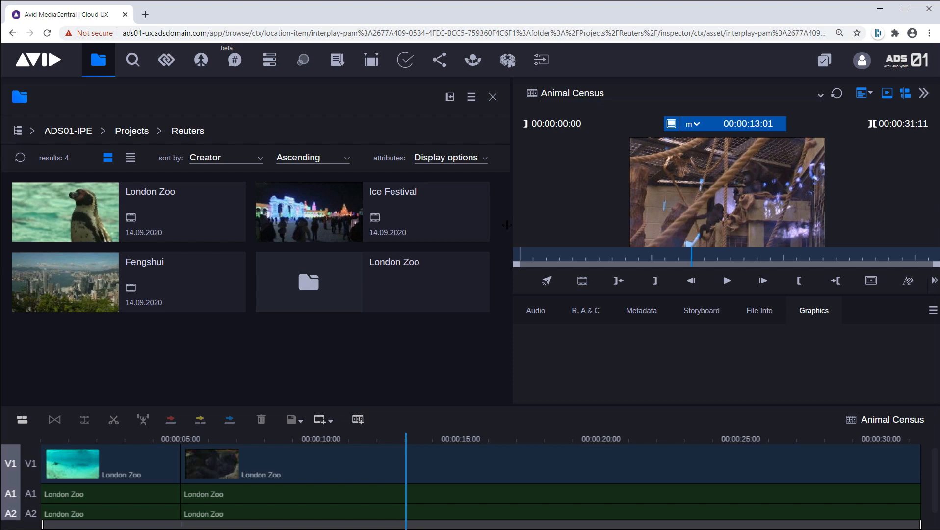
drag(513, 227, 434, 227)
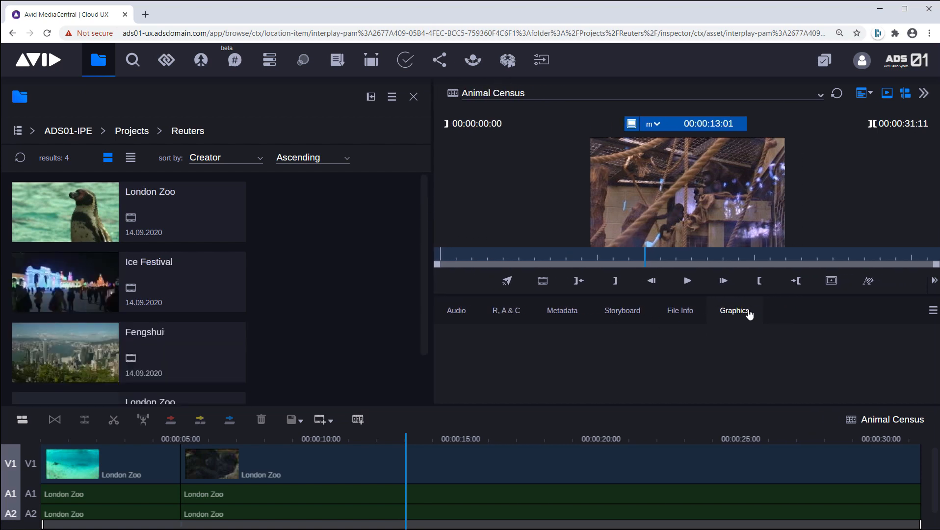
click(447, 311)
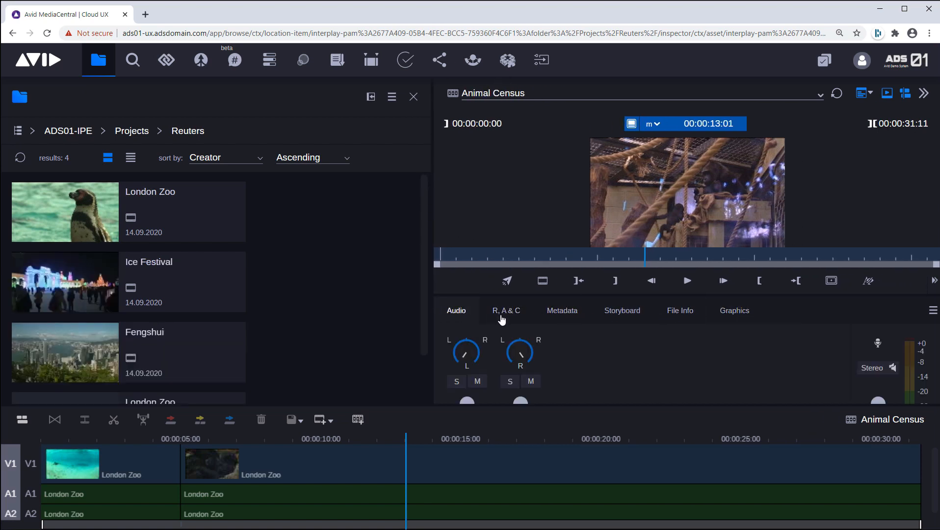
click(561, 316)
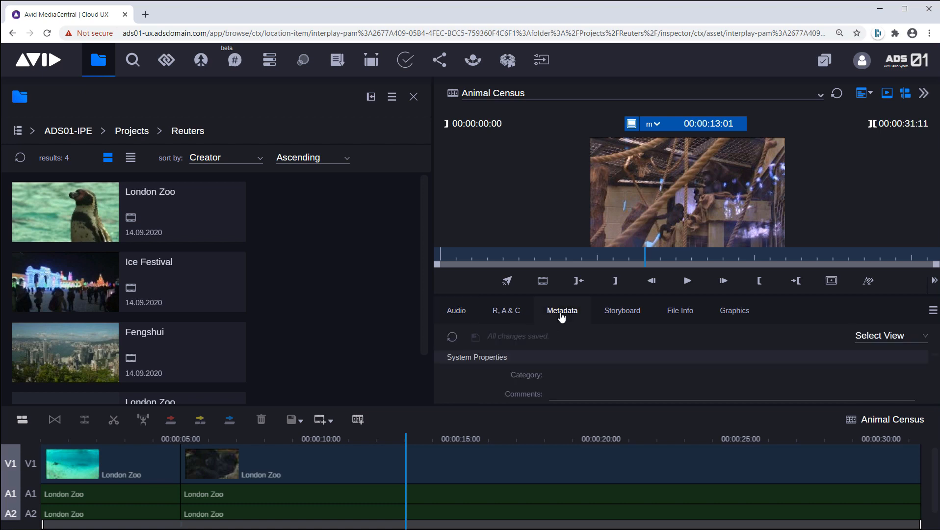
click(623, 316)
click(677, 314)
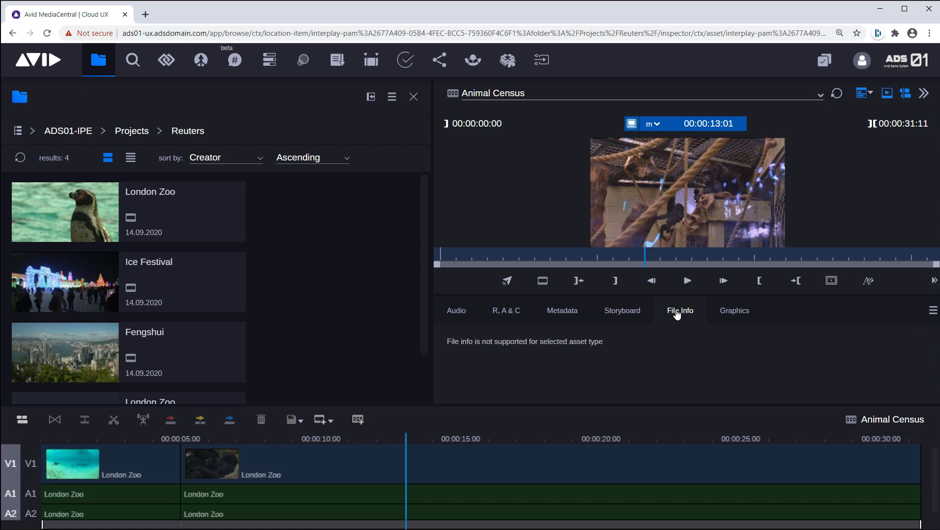
Step: Go to the "zoo" search and look over the metadata hits for the London Zoo clip
click(132, 60)
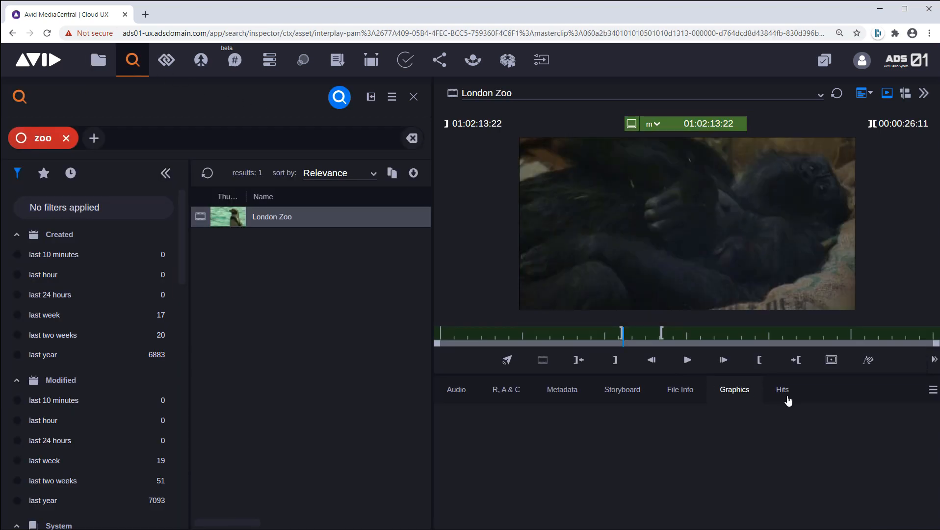
click(785, 397)
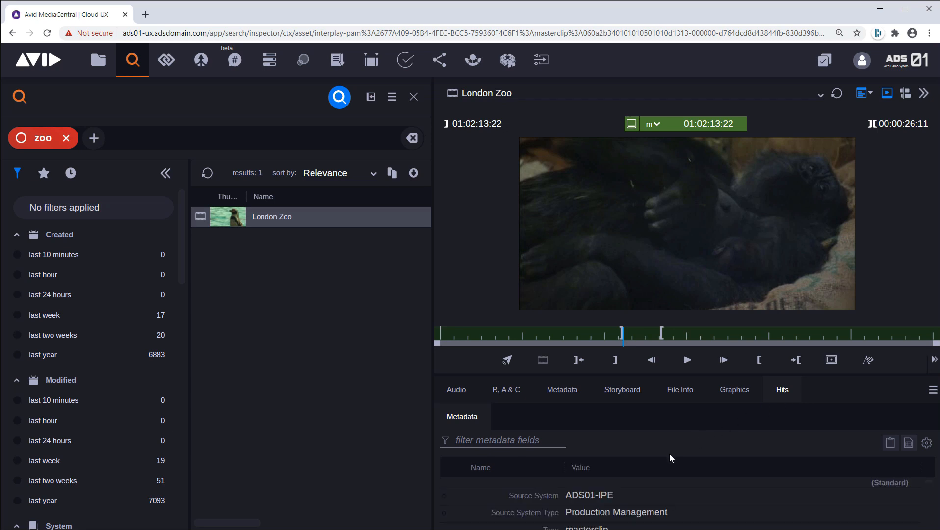
scroll(686, 495, down, 5)
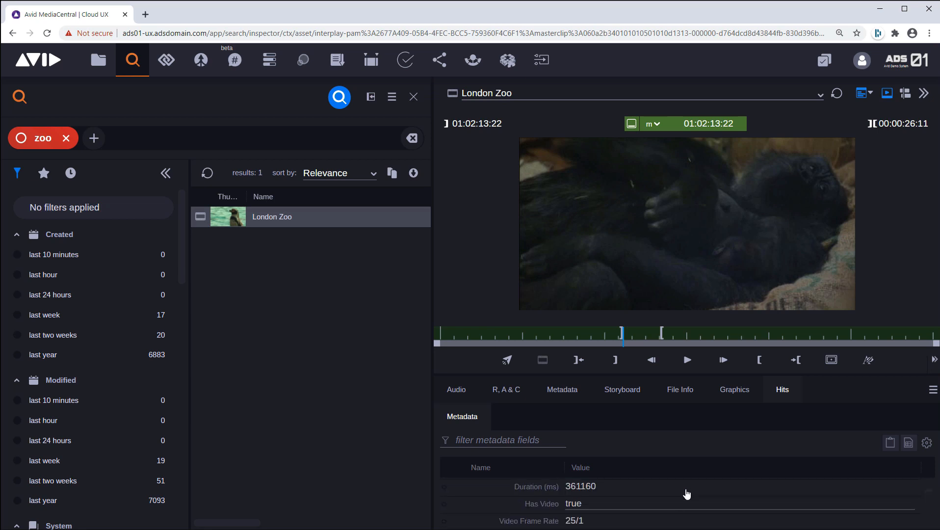
scroll(686, 493, up, 5)
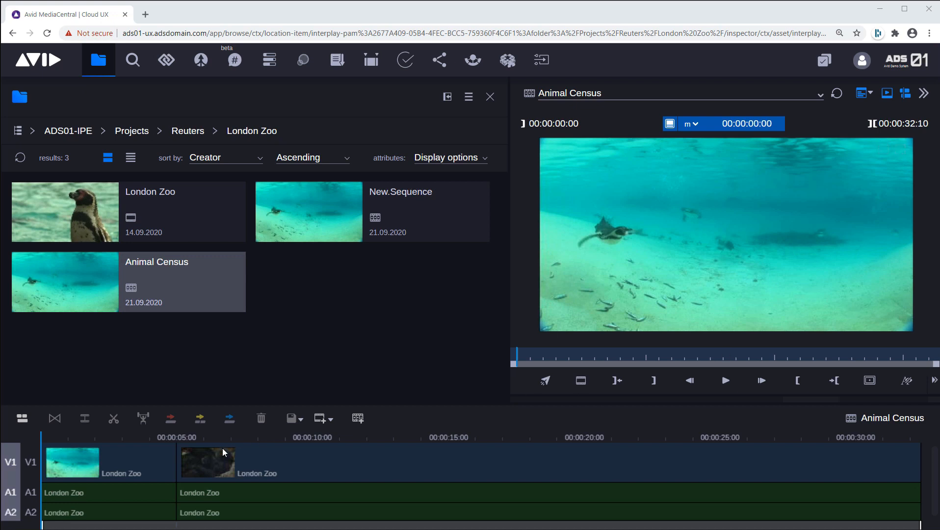
Step: Select each London Zoo segment in the Animal Census timeline and try to add the London Zoo clip to the second segment
click(138, 462)
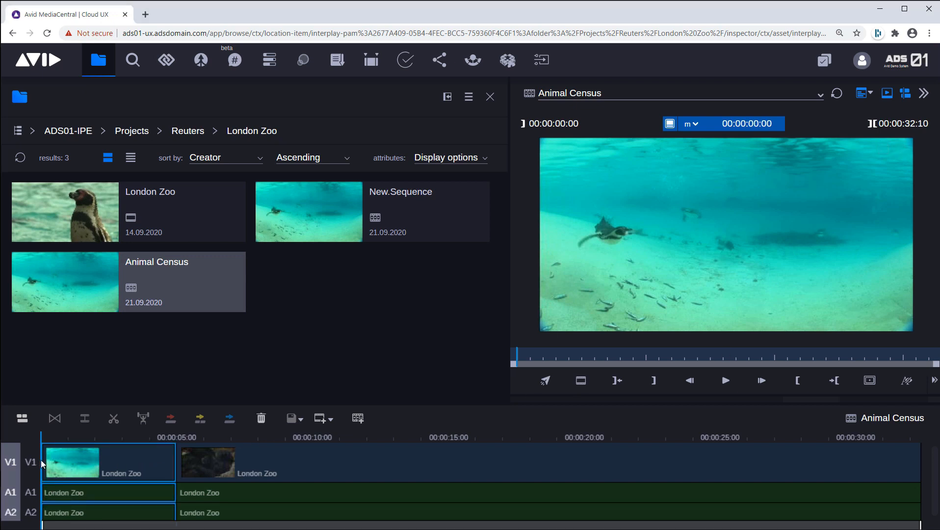
click(231, 468)
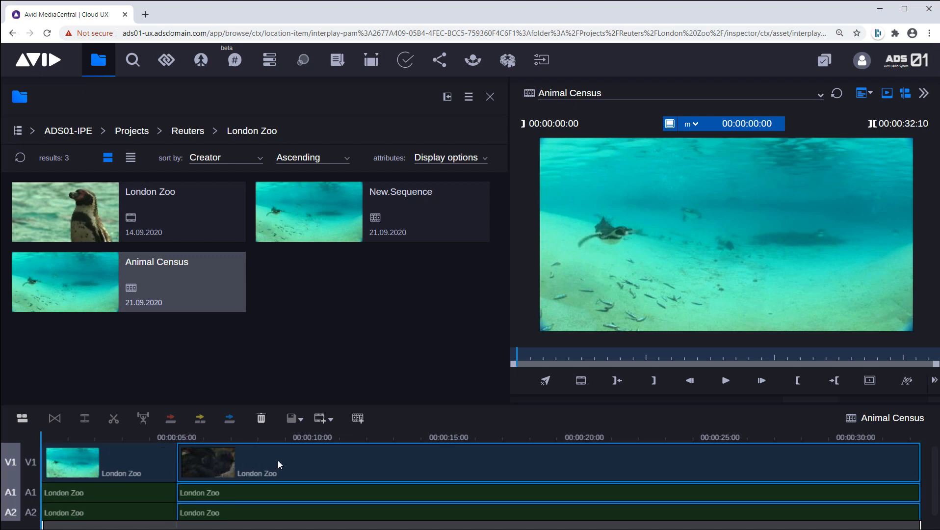
click(175, 463)
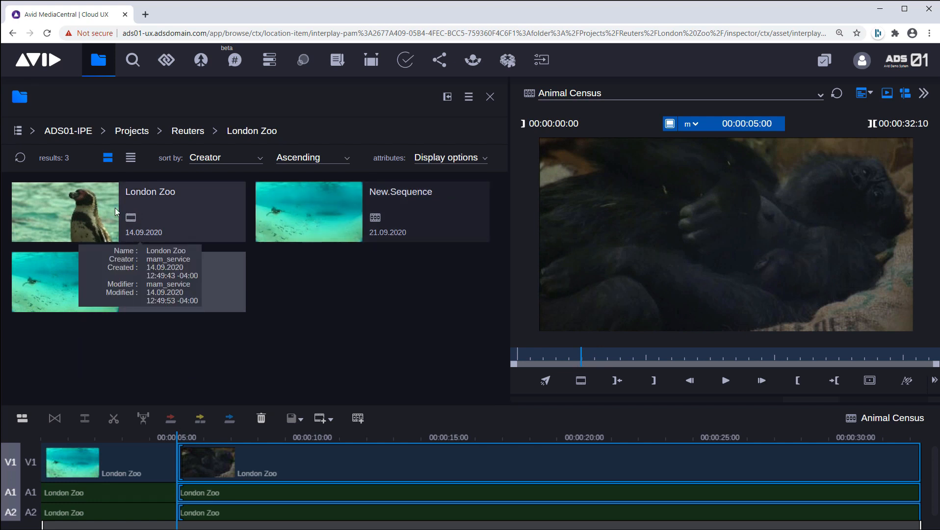
drag(83, 203, 265, 485)
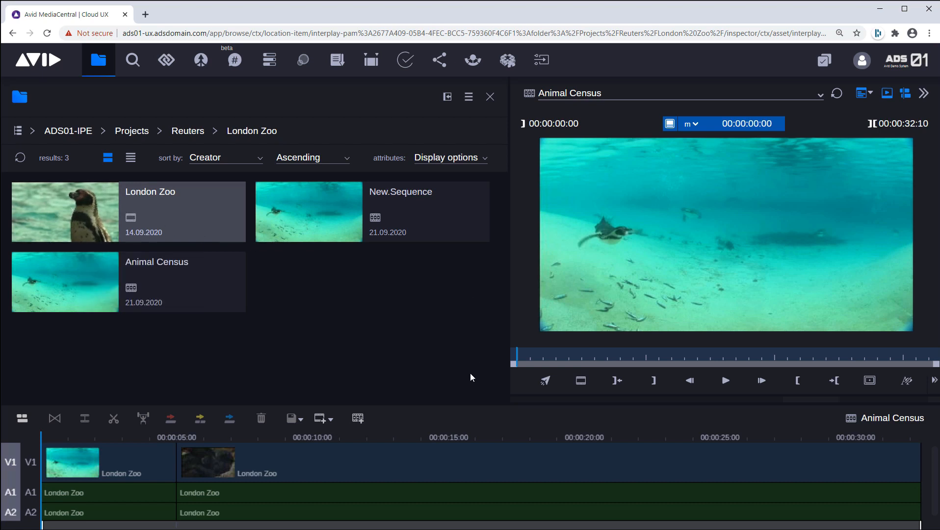
Step: Collapse the viewer and timeline area, and open the London Zoo clip from the browser
click(922, 93)
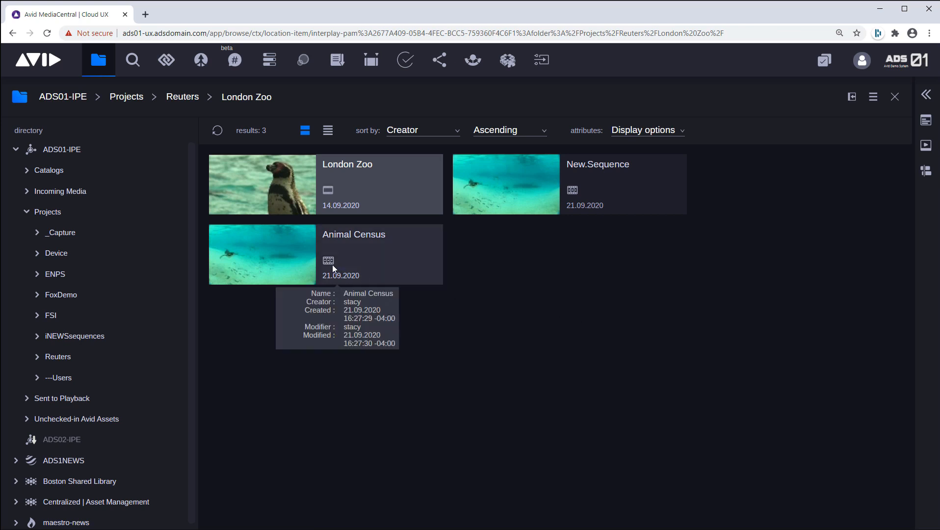
double_click(266, 186)
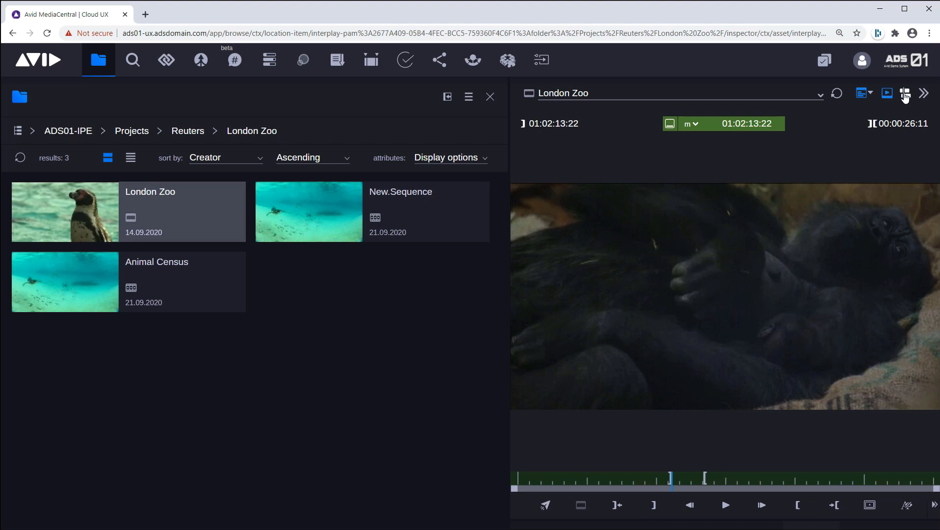
Step: Show the Animal Census timeline alongside the London Zoo clip, toggling it off and on once
click(905, 95)
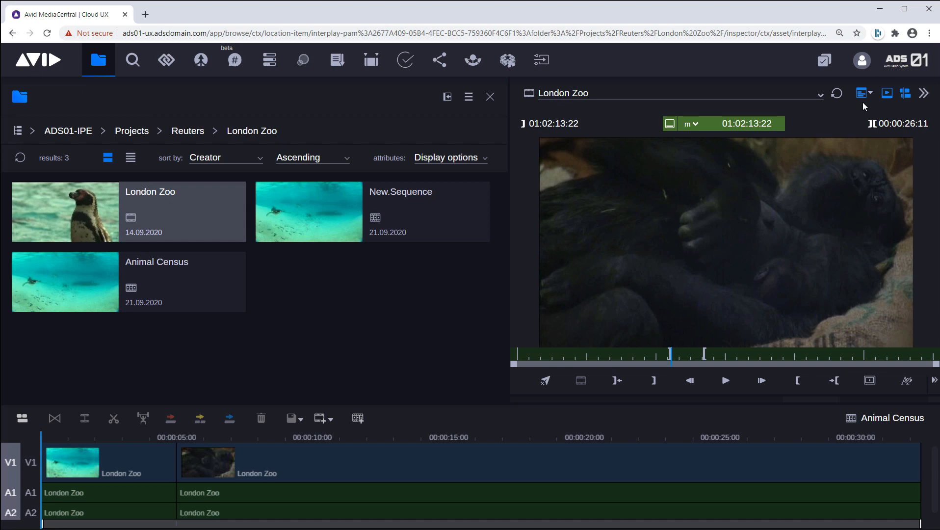
click(905, 95)
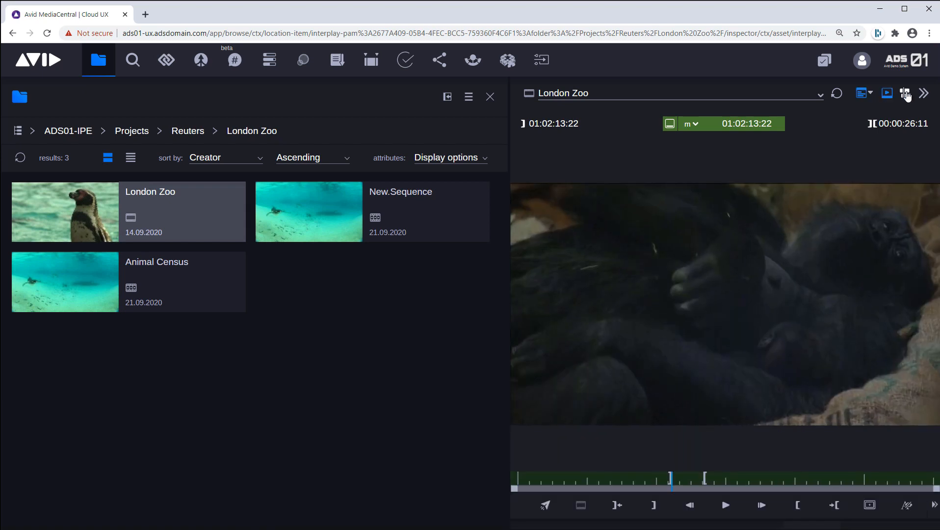
click(905, 95)
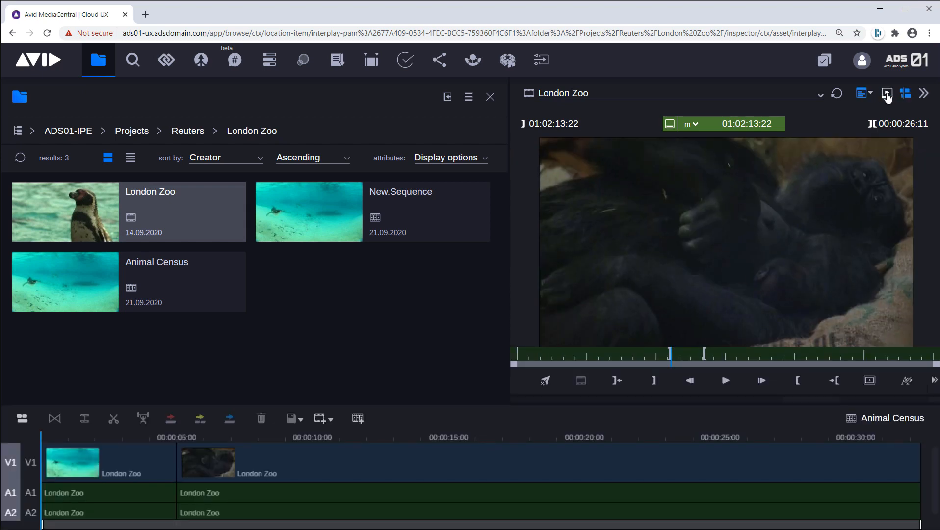
Step: Hide the Media Viewer to look at the London Zoo clip's Audio and Metadata, and show the viewer again
click(887, 95)
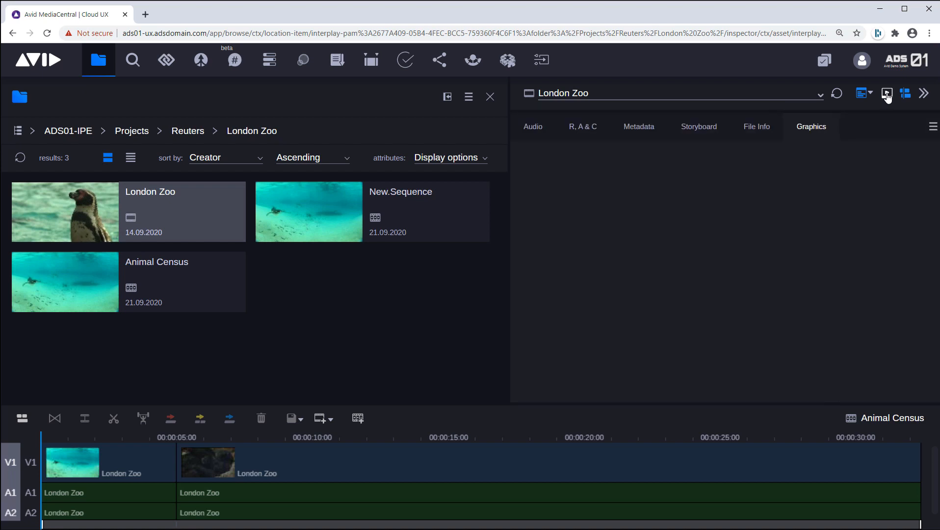
click(535, 131)
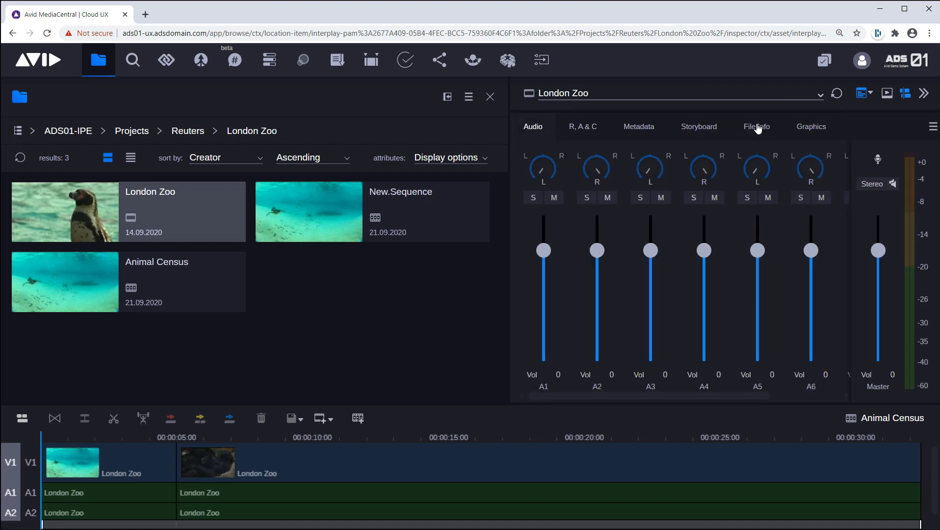
click(623, 129)
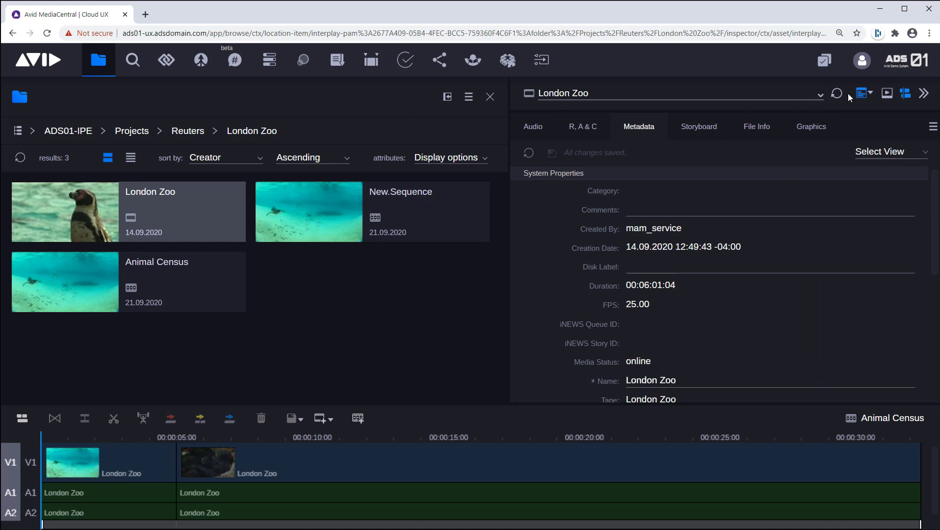
click(887, 95)
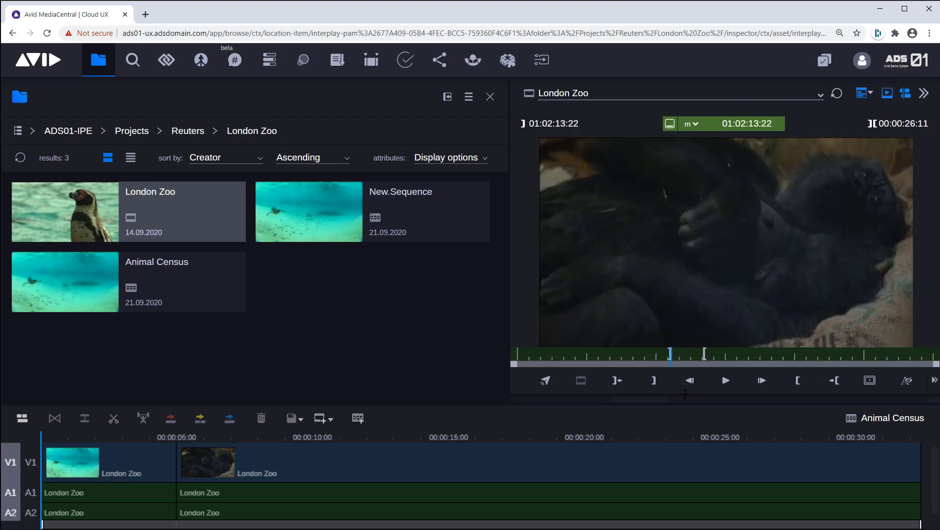
click(688, 402)
Step: Hide the Media Viewer and look through the London Zoo clip's metadata fields at full height
click(887, 93)
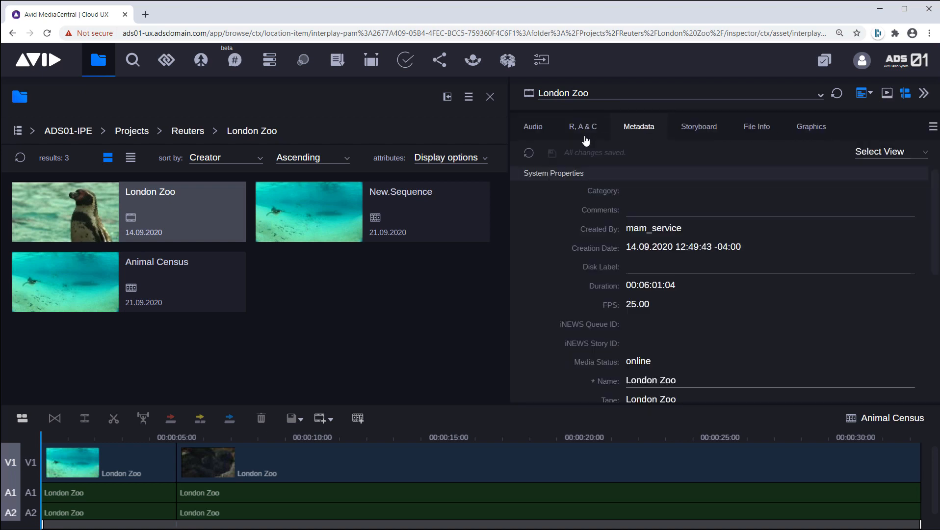
scroll(673, 267, down, 5)
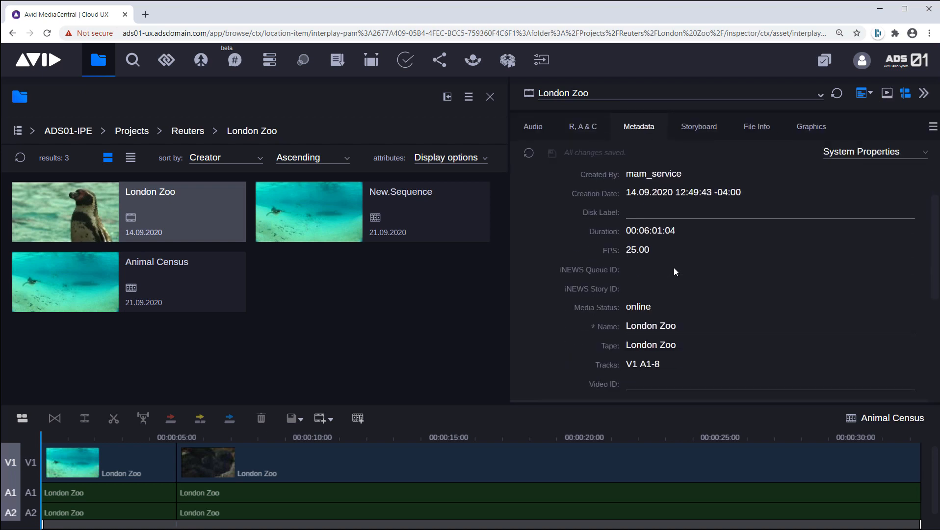
scroll(674, 267, up, 5)
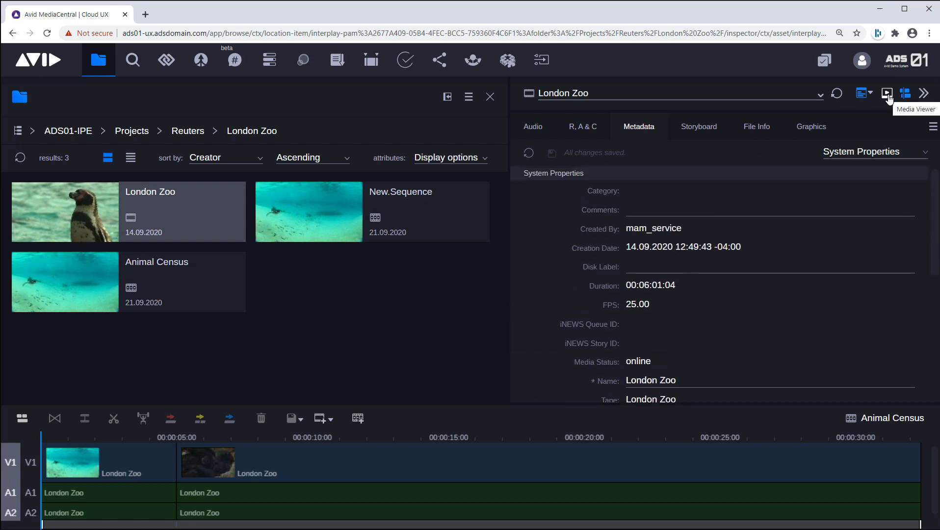
Step: Show the Media Viewer again, widen its area and resize it so the Metadata pane fits underneath
click(887, 95)
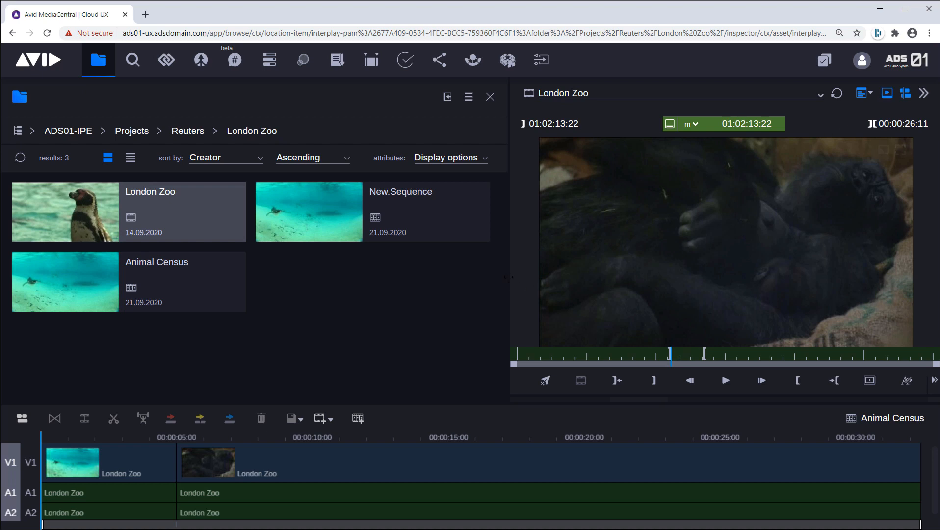
drag(508, 277, 381, 299)
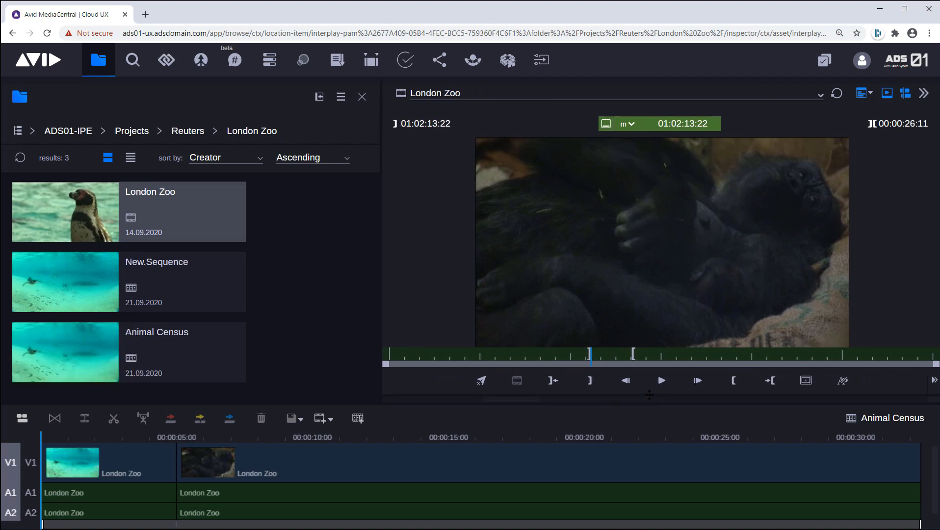
drag(649, 394, 652, 320)
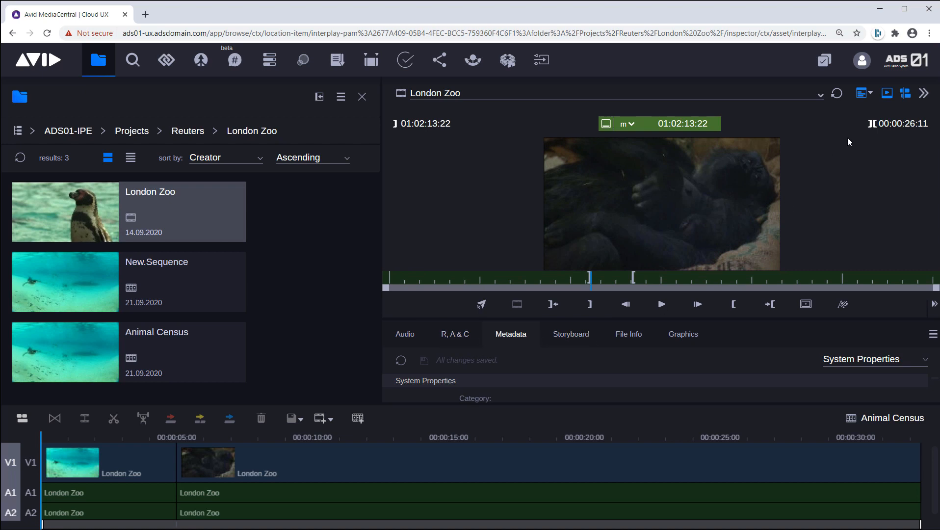
Step: Switch to the side-by-side layout and widen the Metadata pane next to the viewer
click(871, 95)
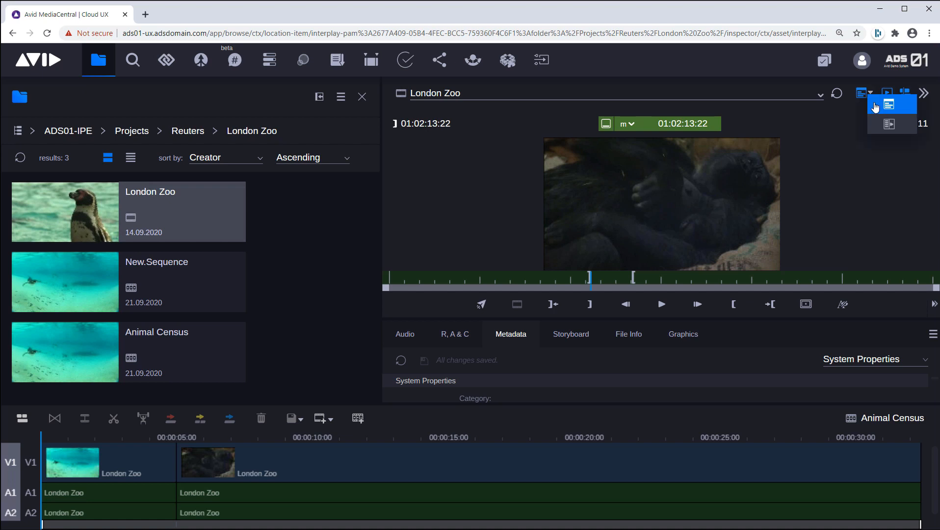
click(889, 124)
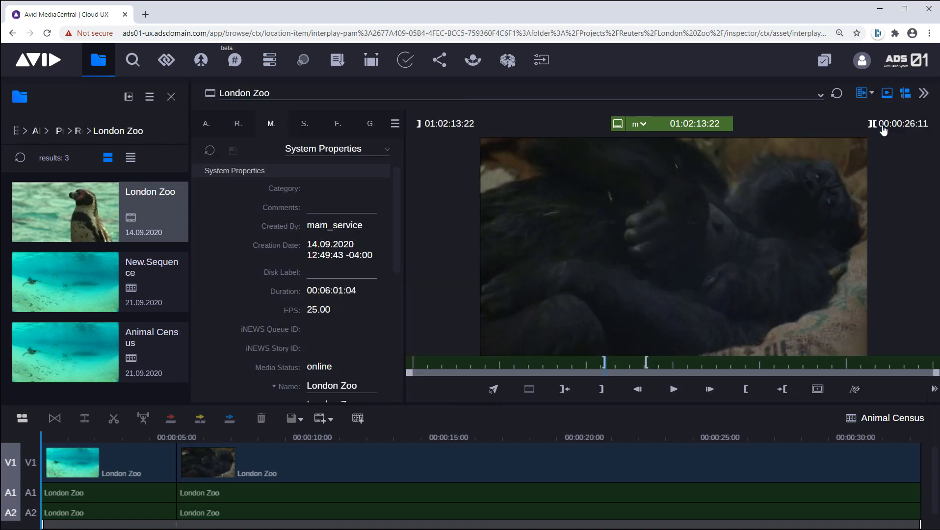
drag(405, 268, 572, 269)
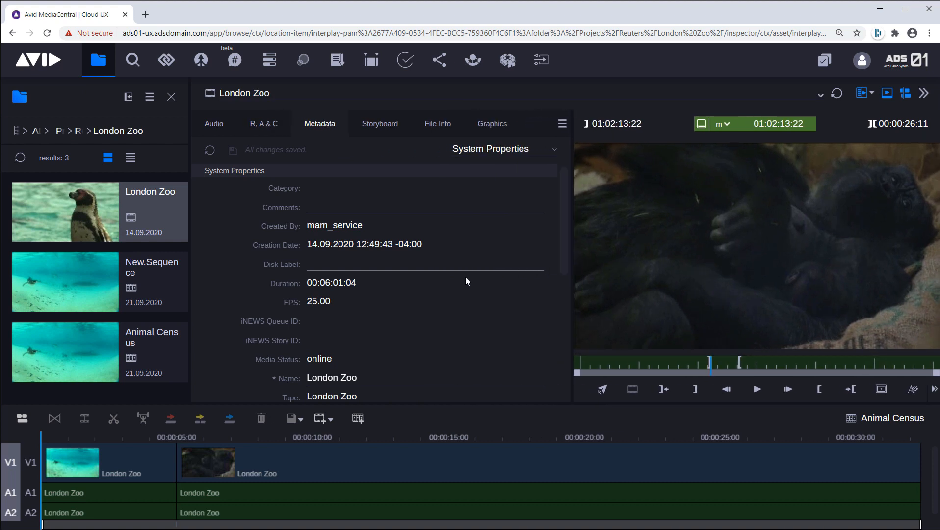
Step: Review the Custom Metadata fields and play the London Zoo clip in the viewer alongside them
scroll(466, 281, down, 4)
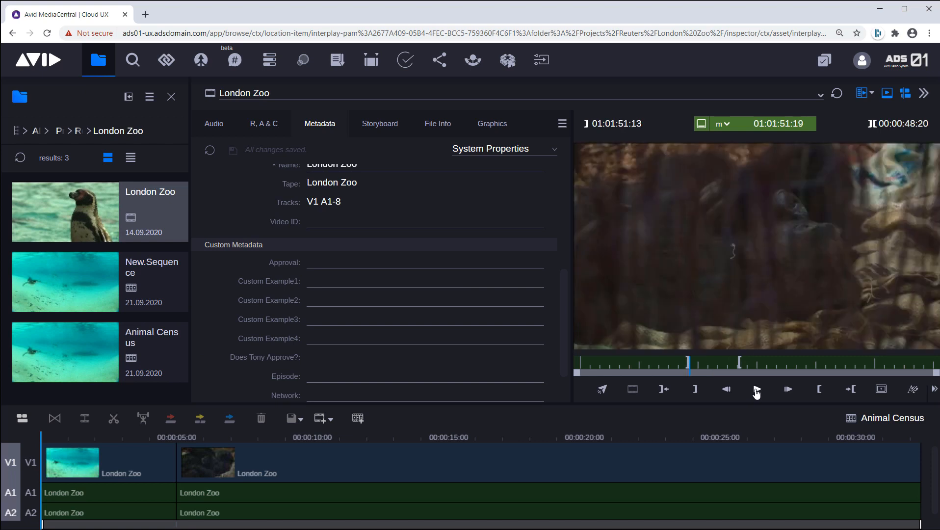
click(757, 390)
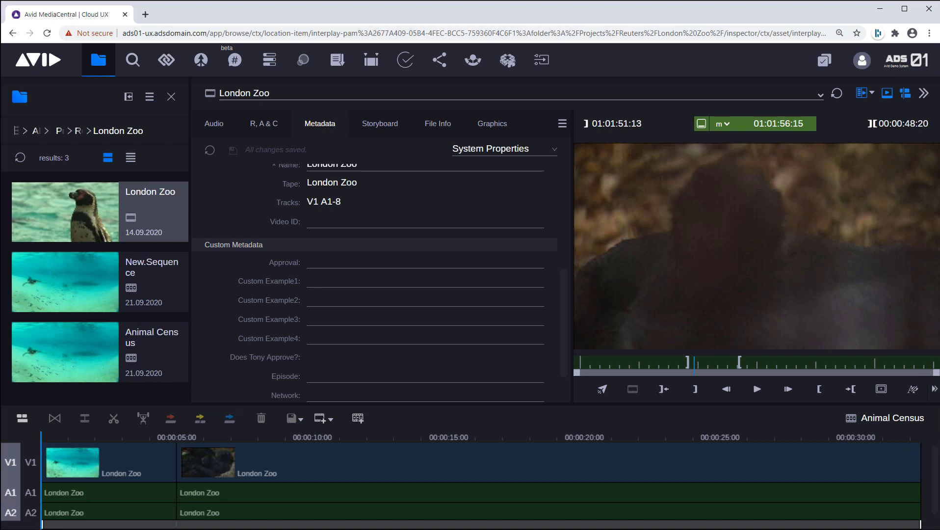
click(757, 389)
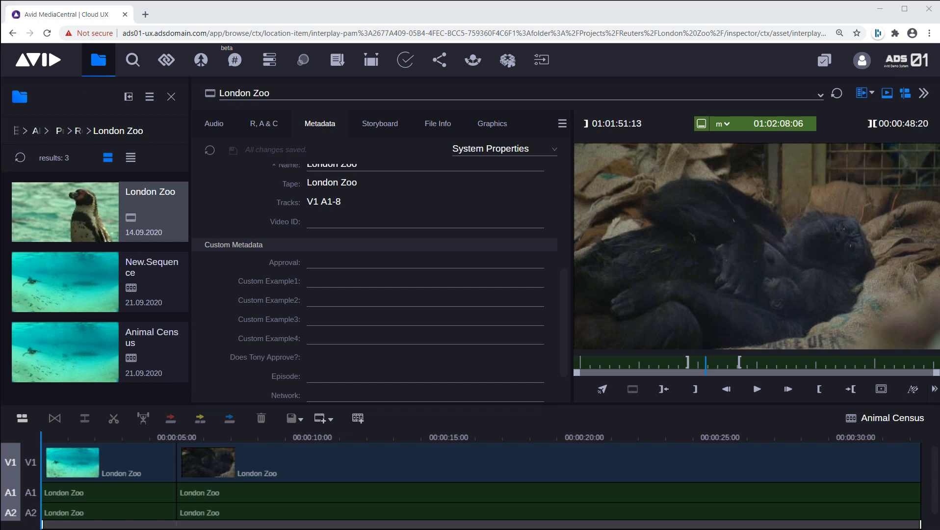
Step: Adjust the divider between the Metadata pane and the viewer to make the viewer slightly wider
drag(572, 206, 446, 220)
drag(484, 243, 548, 244)
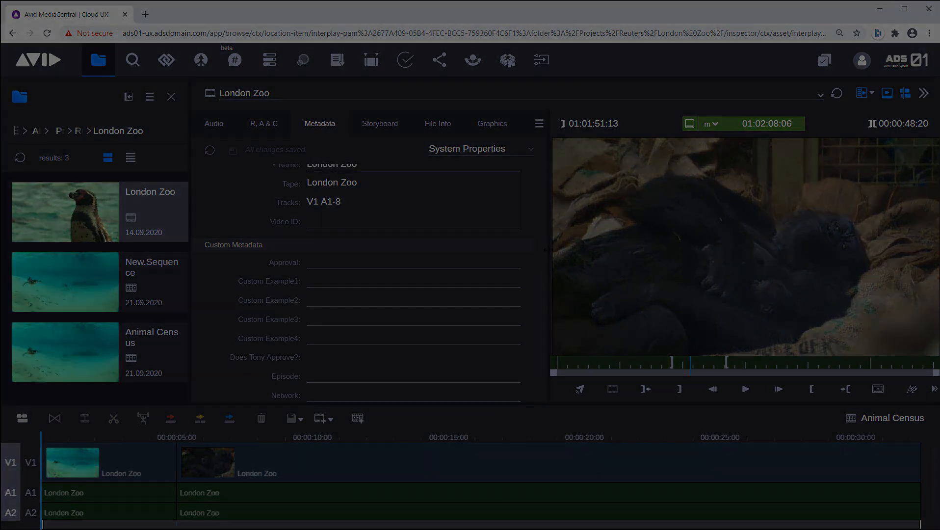